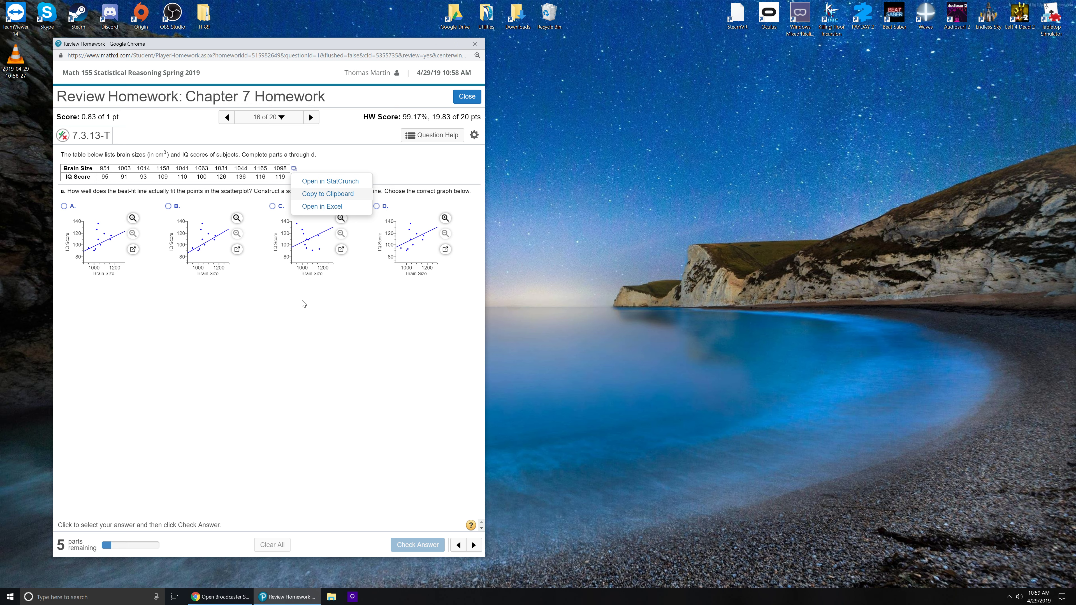
Open the brain size and IQ score table in StatCrunch and place its window beside the homework question.
{"action": "left_click", "coordinate": [303, 304]}
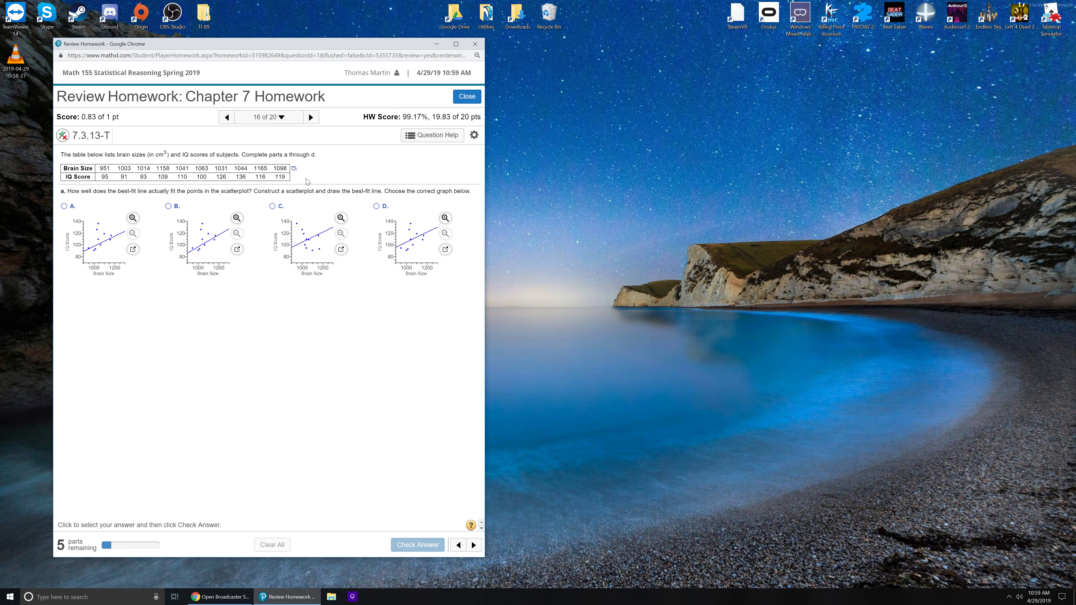
{"action": "left_click", "coordinate": [295, 170]}
{"action": "left_click", "coordinate": [314, 182]}
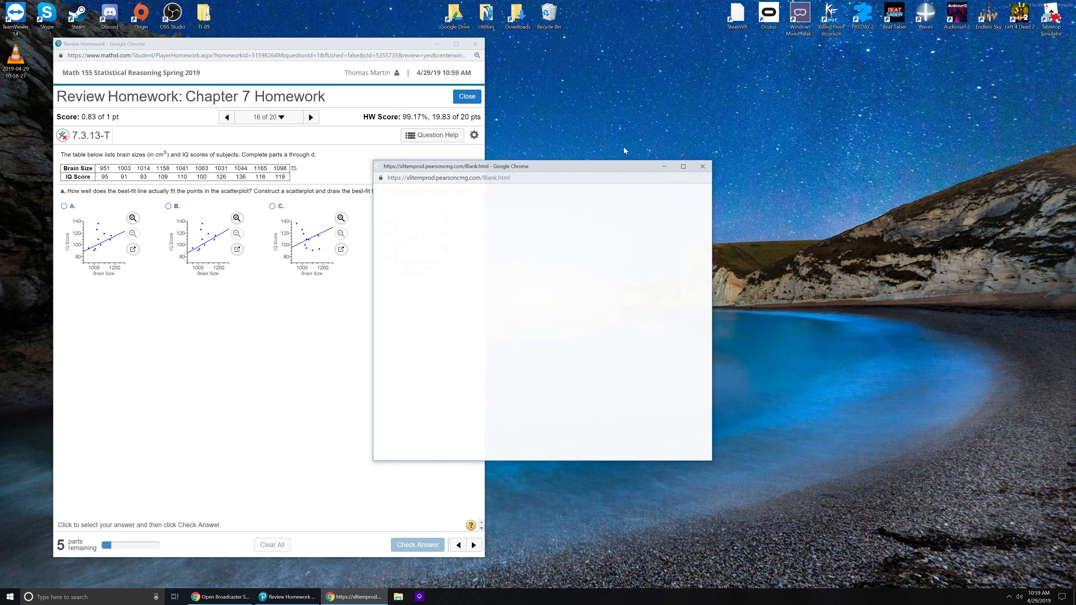
{"action": "left_click_drag", "start_coordinate": [610, 166], "coordinate": [1075, 95]}
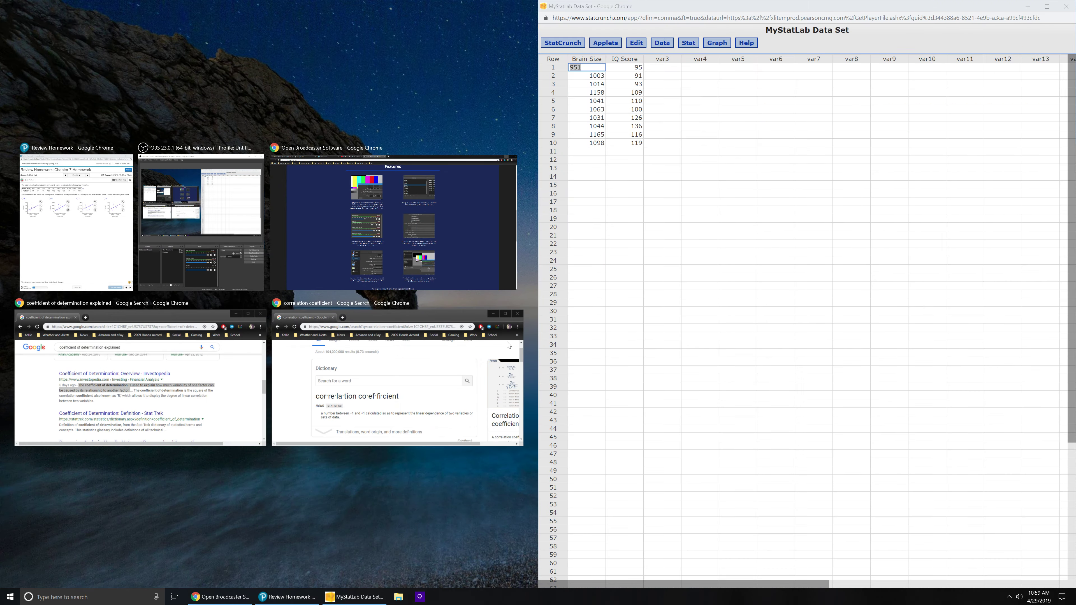
{"action": "left_click", "coordinate": [591, 281]}
{"action": "left_click", "coordinate": [739, 202]}
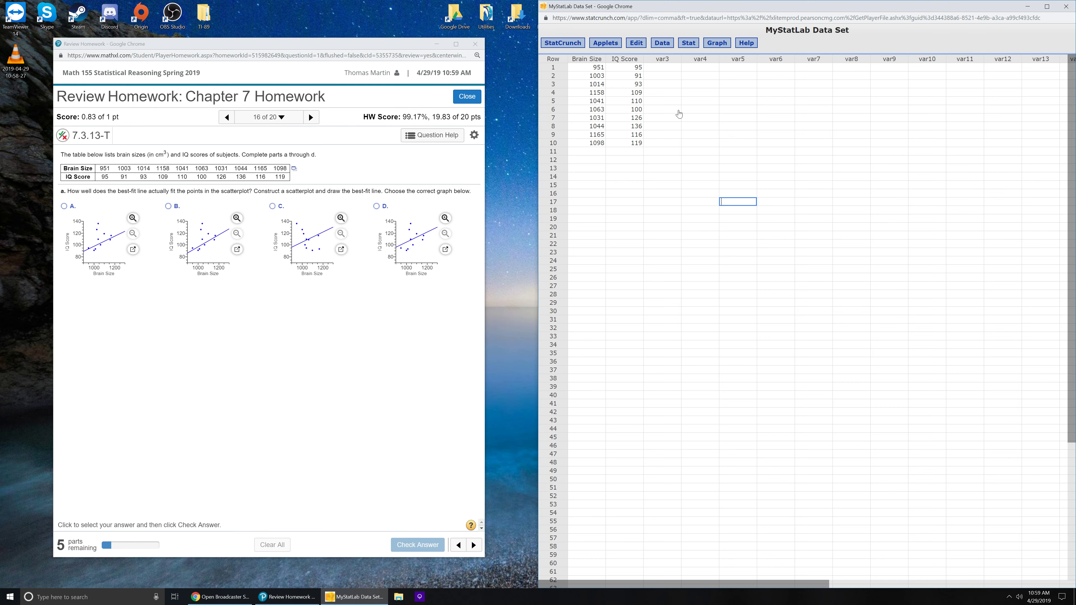
Create a scatter plot with Brain Size as X, IQ Score as Y and an overlay polynomial of order 1.
{"action": "left_click", "coordinate": [716, 43]}
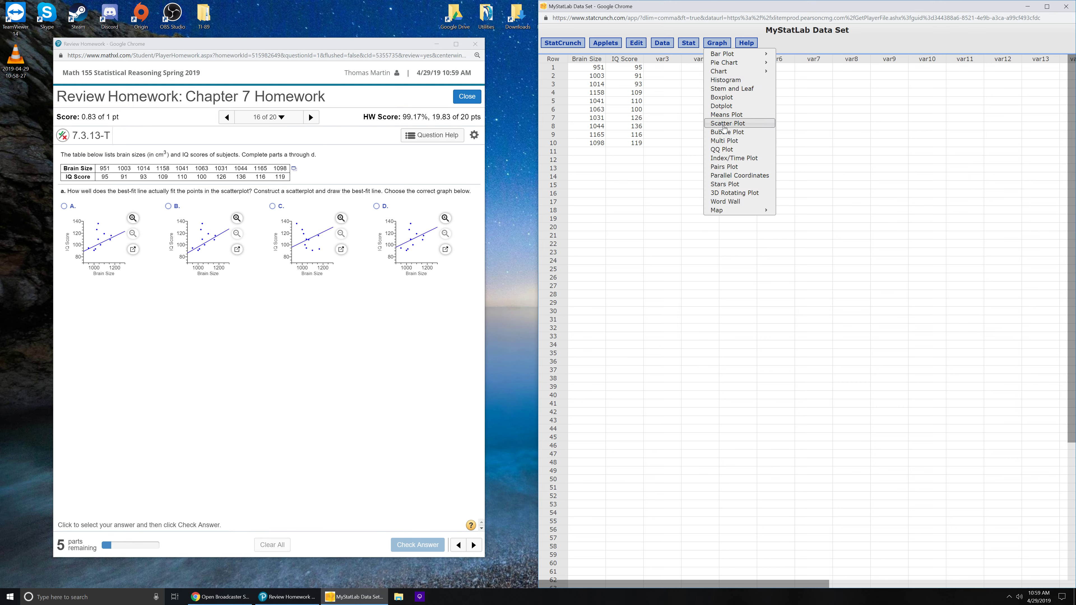
{"action": "left_click", "coordinate": [727, 123]}
{"action": "left_click", "coordinate": [744, 81]}
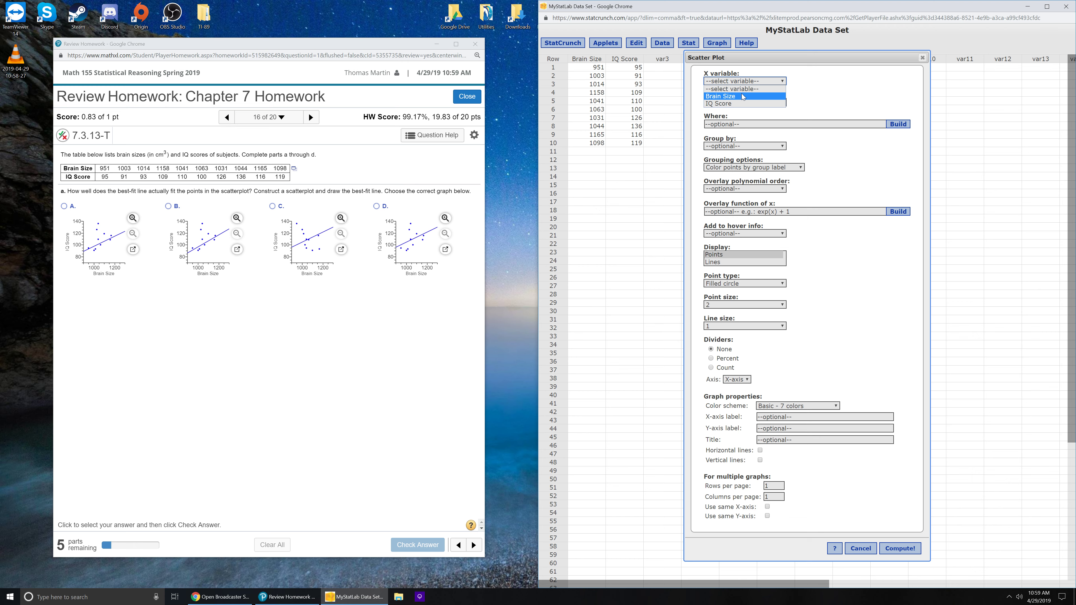
{"action": "left_click", "coordinate": [743, 97]}
{"action": "left_click", "coordinate": [741, 103]}
{"action": "left_click", "coordinate": [740, 126]}
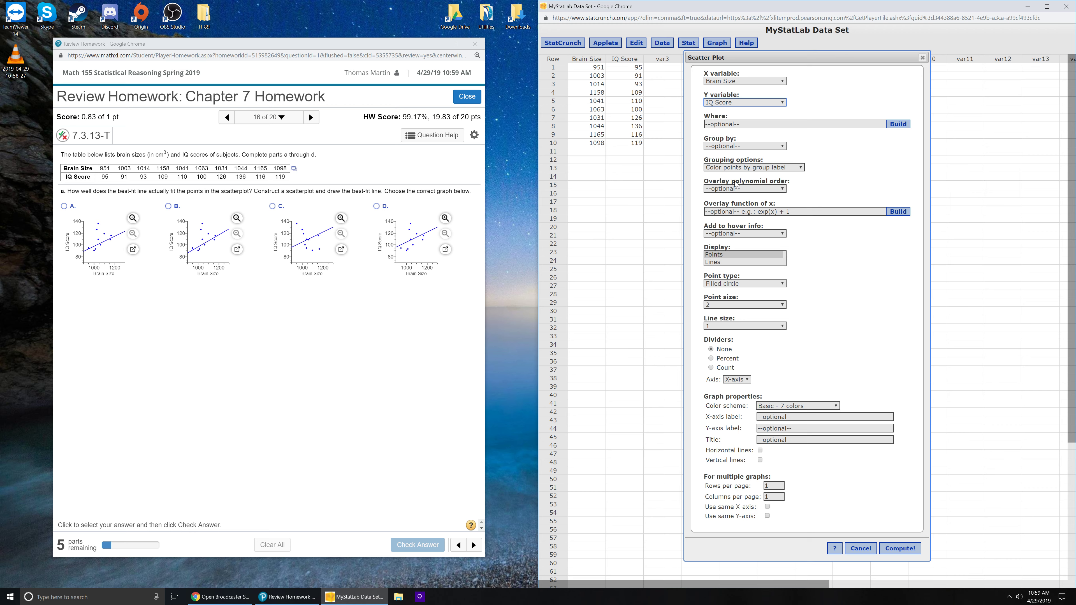
{"action": "left_click", "coordinate": [775, 189]}
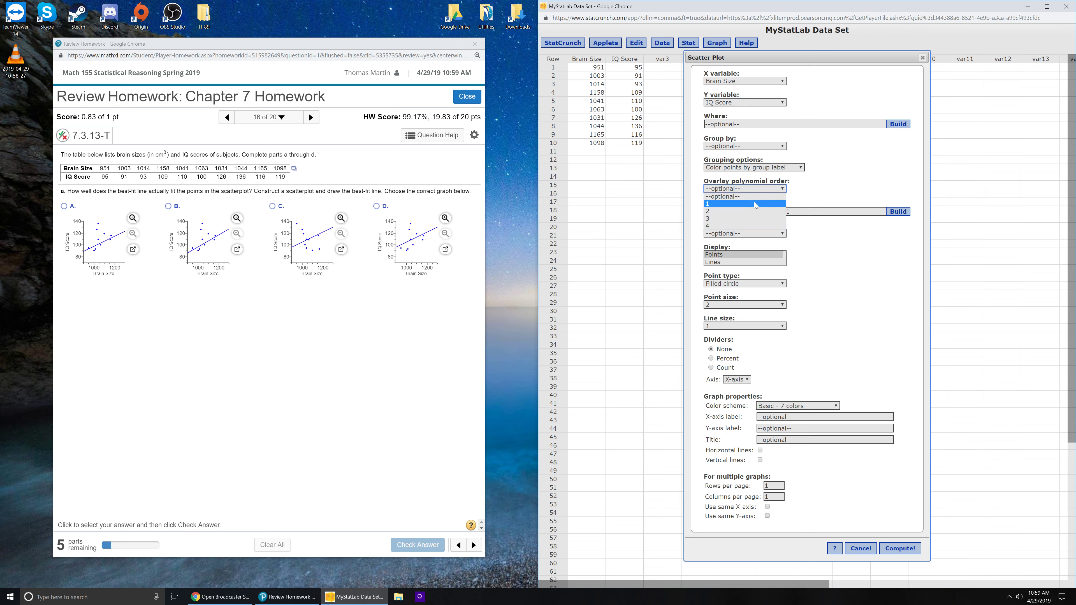
{"action": "left_click", "coordinate": [755, 201]}
{"action": "left_click_drag", "start_coordinate": [896, 57], "coordinate": [896, 31]}
{"action": "left_click", "coordinate": [899, 566]}
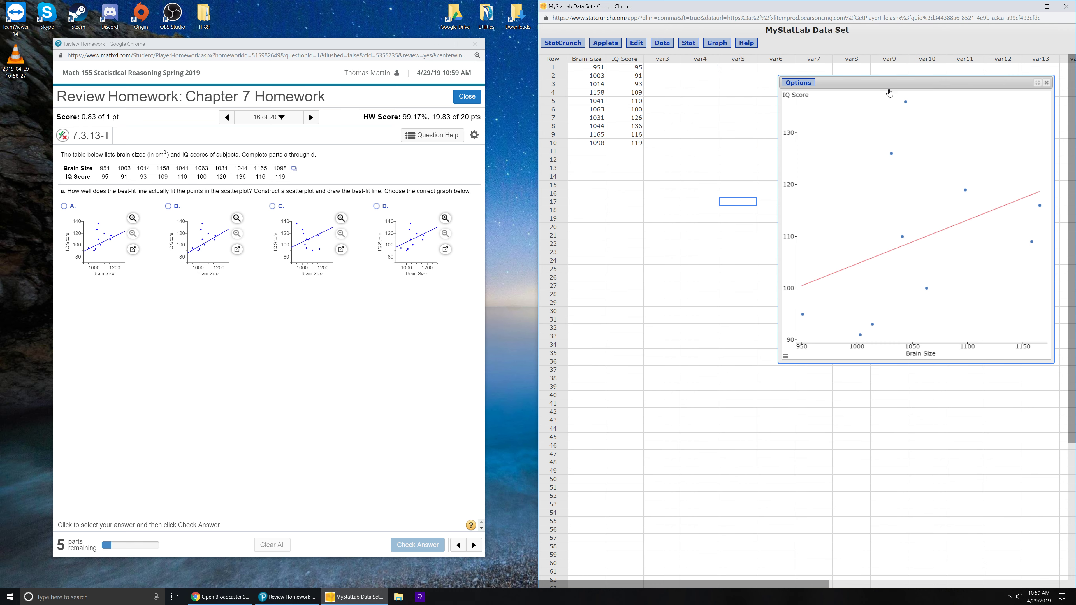
{"action": "left_click_drag", "start_coordinate": [893, 85], "coordinate": [704, 110]}
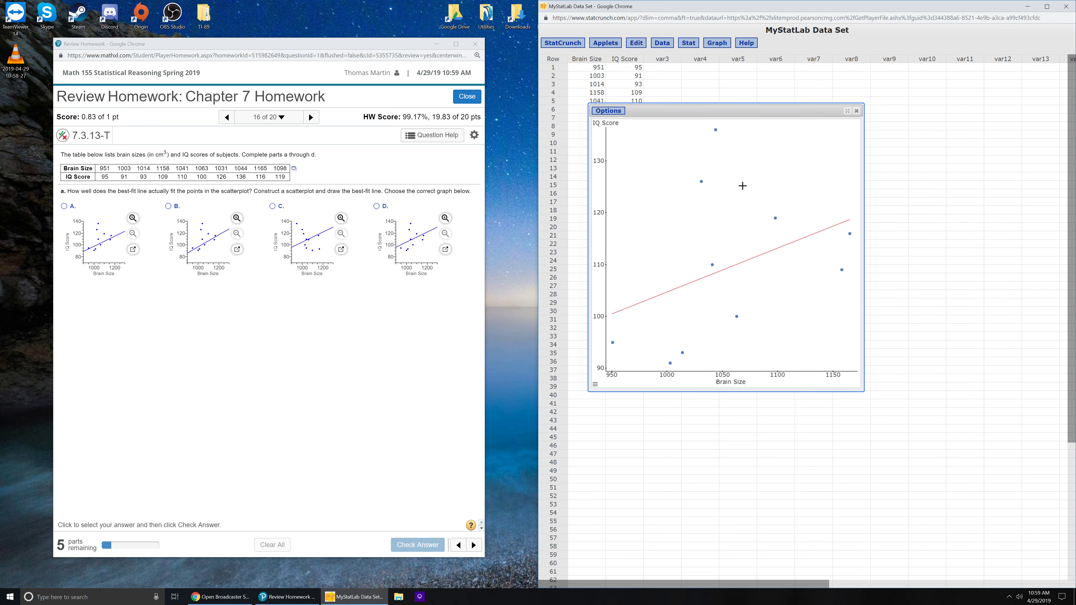
Set the scatter plot's X-axis range to a minimum of 900 and a maximum of 1300.
{"action": "left_click", "coordinate": [596, 384]}
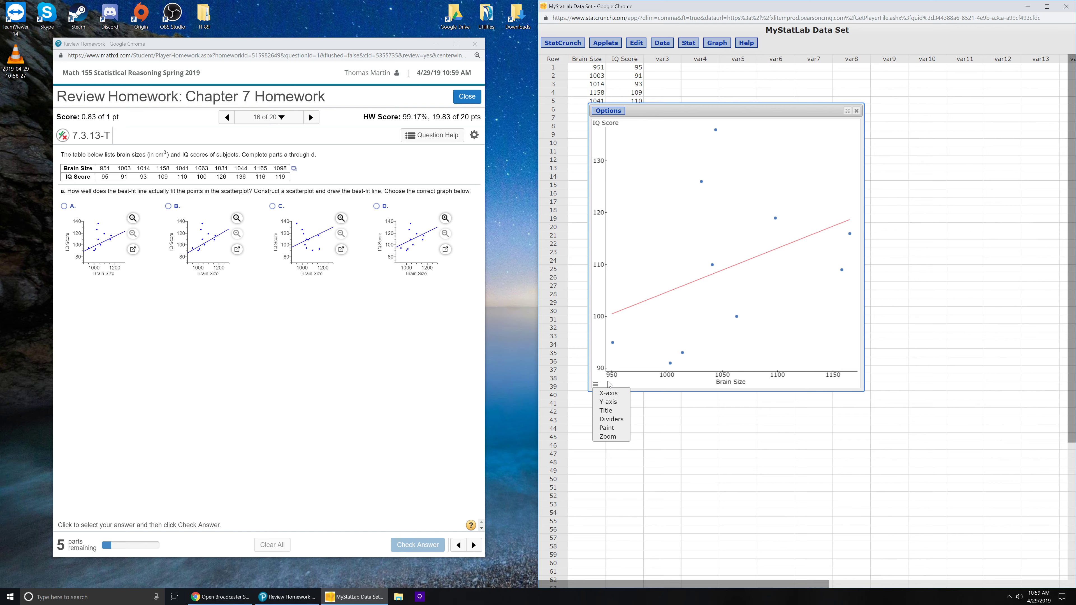
{"action": "left_click", "coordinate": [607, 389]}
{"action": "key", "text": "Tab"}
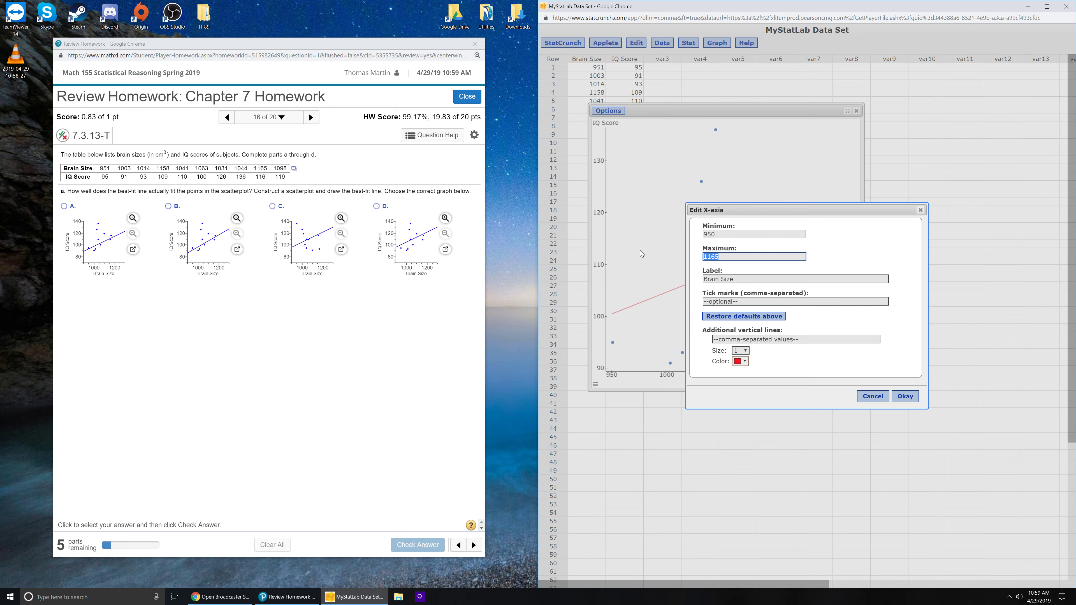
{"action": "type", "text": "1300"}
{"action": "key", "text": "shift+Tab"}
{"action": "type", "text": "900"}
{"action": "left_click", "coordinate": [904, 396]}
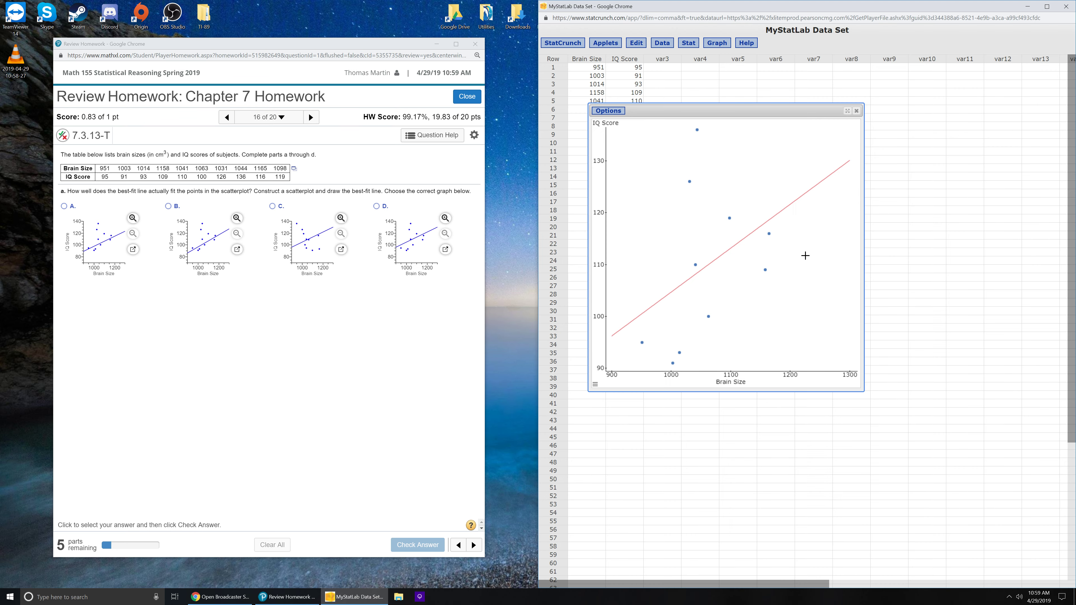
Set the scatter plot's Y-axis range to a minimum of 70 and a maximum of 140.
{"action": "left_click", "coordinate": [595, 383]}
{"action": "left_click", "coordinate": [610, 407]}
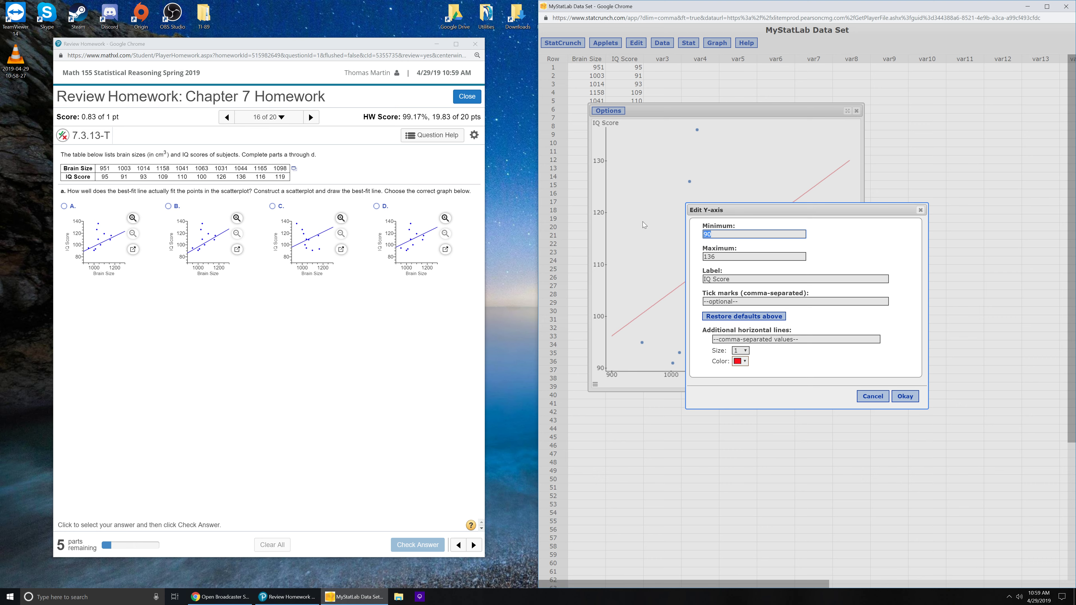
{"action": "type", "text": "701"}
{"action": "key", "text": "Tab"}
{"action": "type", "text": "140"}
{"action": "key", "text": "Return"}
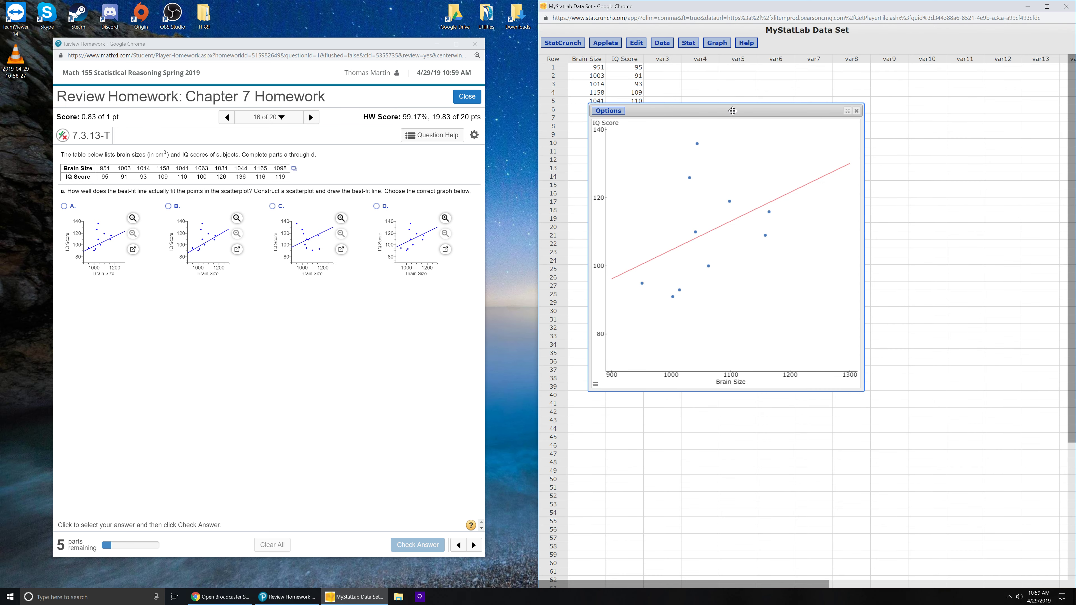
{"action": "left_click_drag", "start_coordinate": [733, 111], "coordinate": [738, 124]}
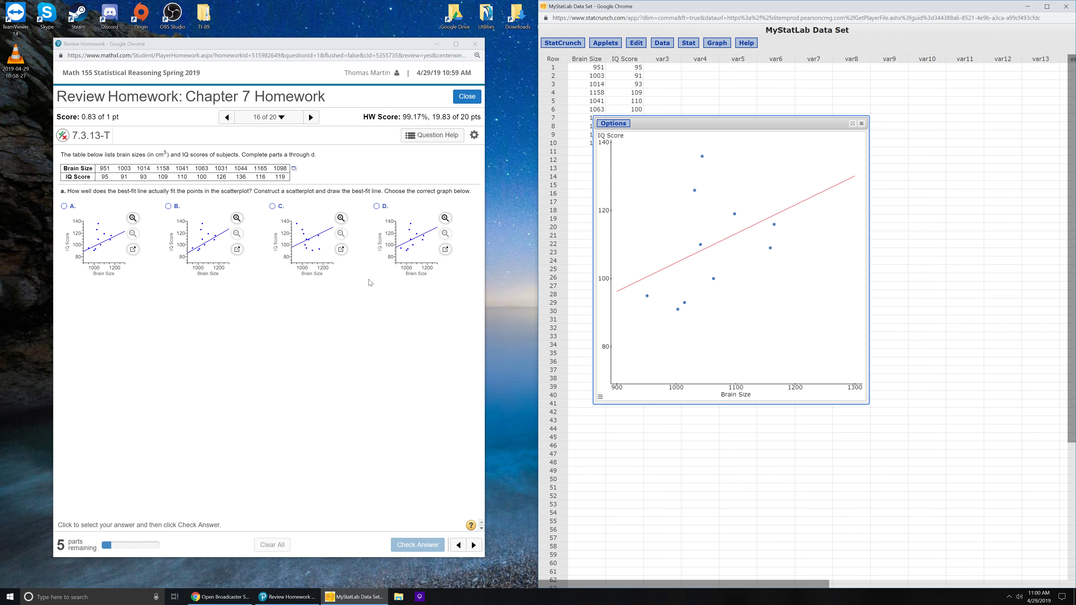
Select graph D as the answer to part a and check it.
{"action": "left_click", "coordinate": [376, 206]}
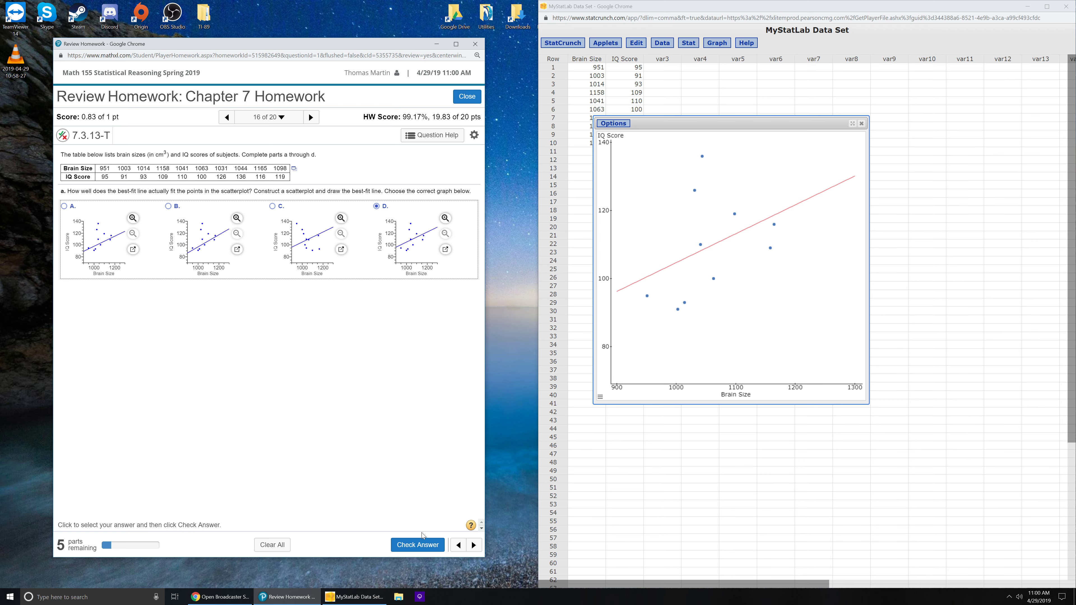
{"action": "left_click", "coordinate": [419, 546]}
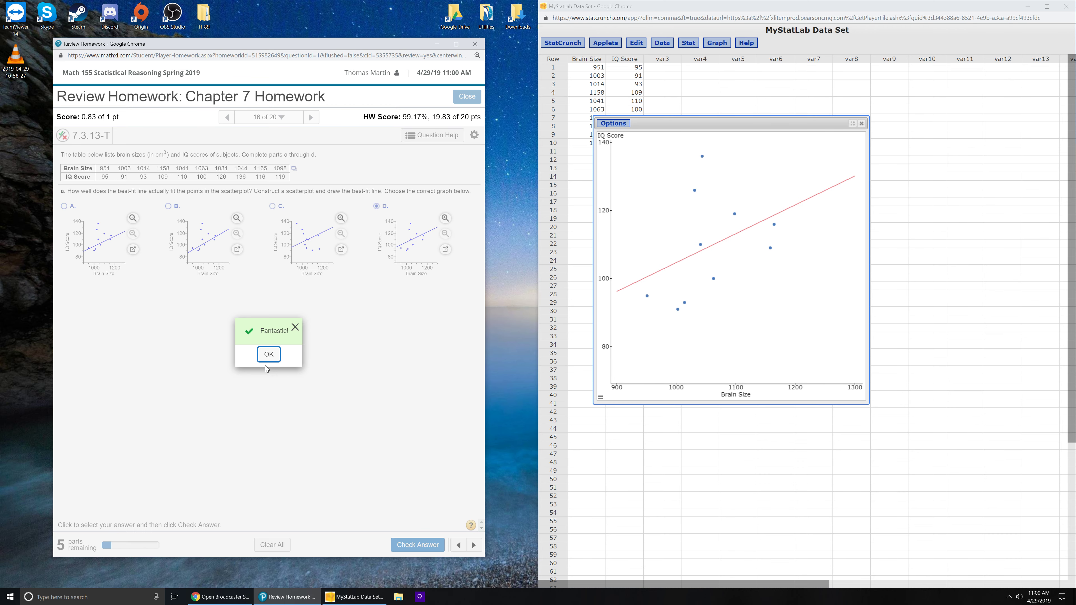
{"action": "left_click", "coordinate": [266, 350]}
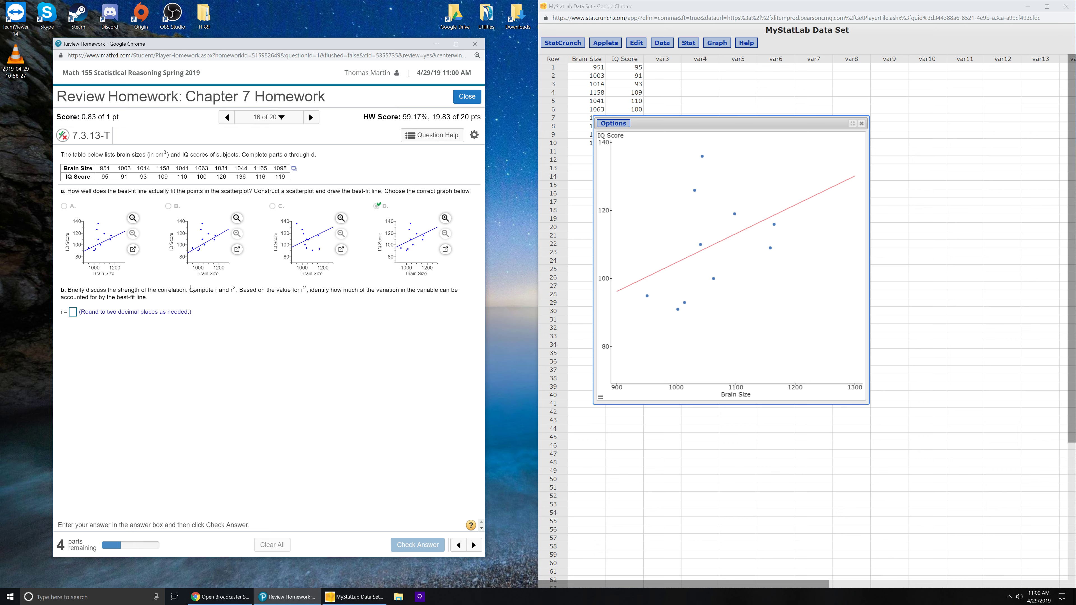
Close the scatter plot and compute a simple linear regression with Brain Size as X and IQ Score as Y.
{"action": "left_click", "coordinate": [860, 124]}
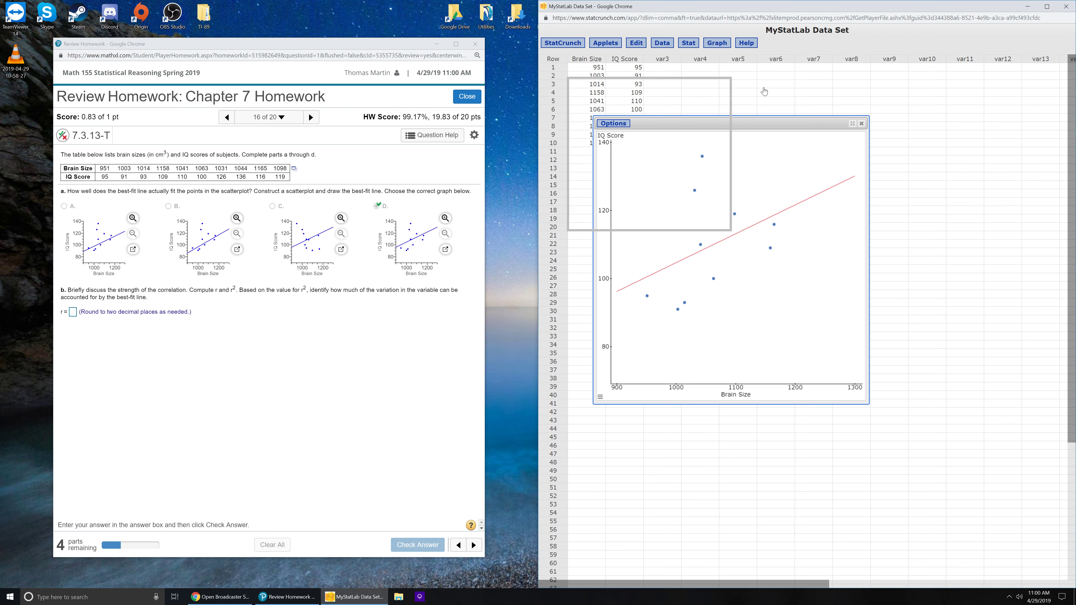
{"action": "left_click", "coordinate": [688, 44]}
{"action": "mouse_move", "coordinate": [712, 117]}
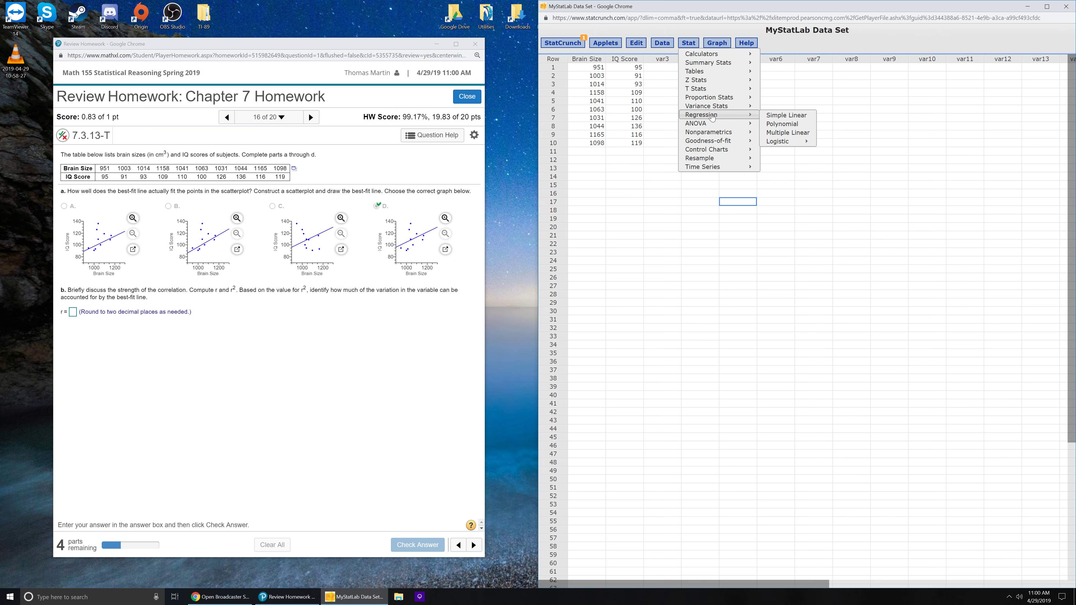
{"action": "left_click", "coordinate": [786, 116]}
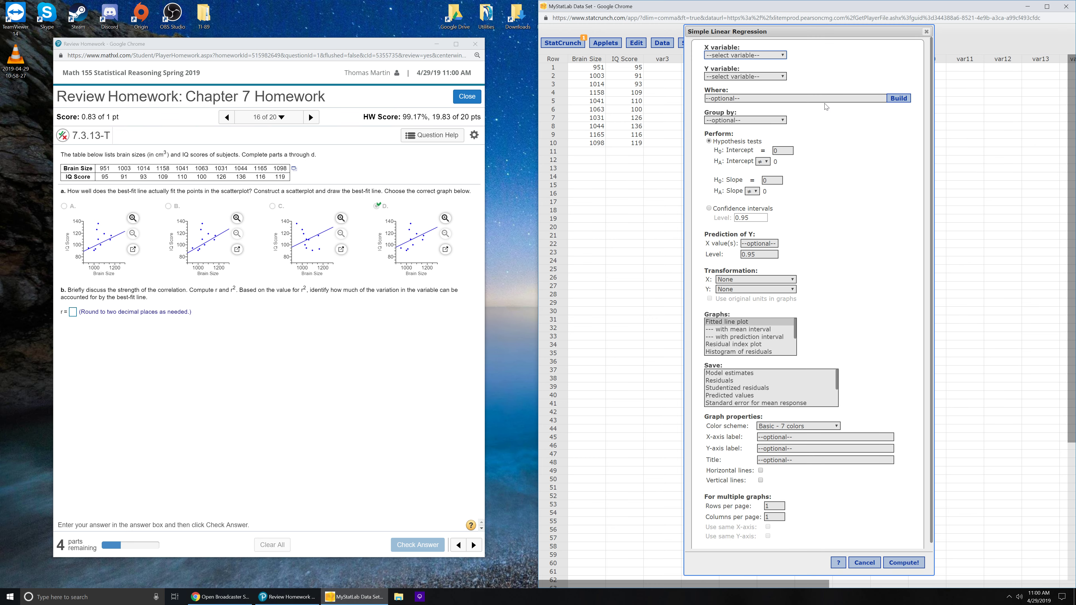
{"action": "left_click", "coordinate": [759, 55]}
{"action": "left_click", "coordinate": [755, 69]}
{"action": "left_click", "coordinate": [750, 76]}
{"action": "left_click", "coordinate": [750, 99]}
{"action": "left_click", "coordinate": [920, 564]}
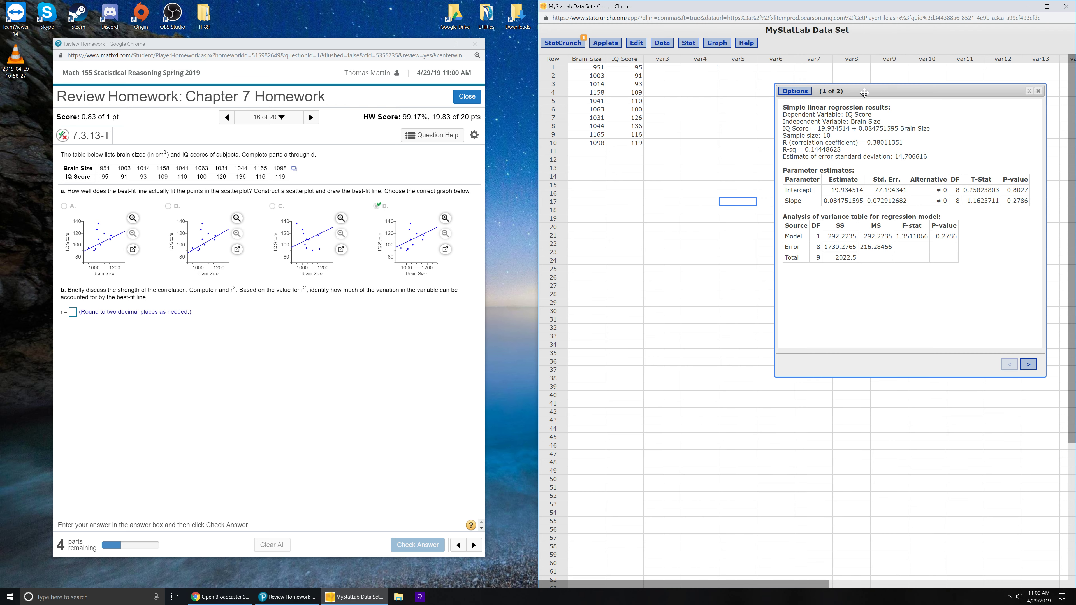
{"action": "left_click_drag", "start_coordinate": [865, 92], "coordinate": [658, 136]}
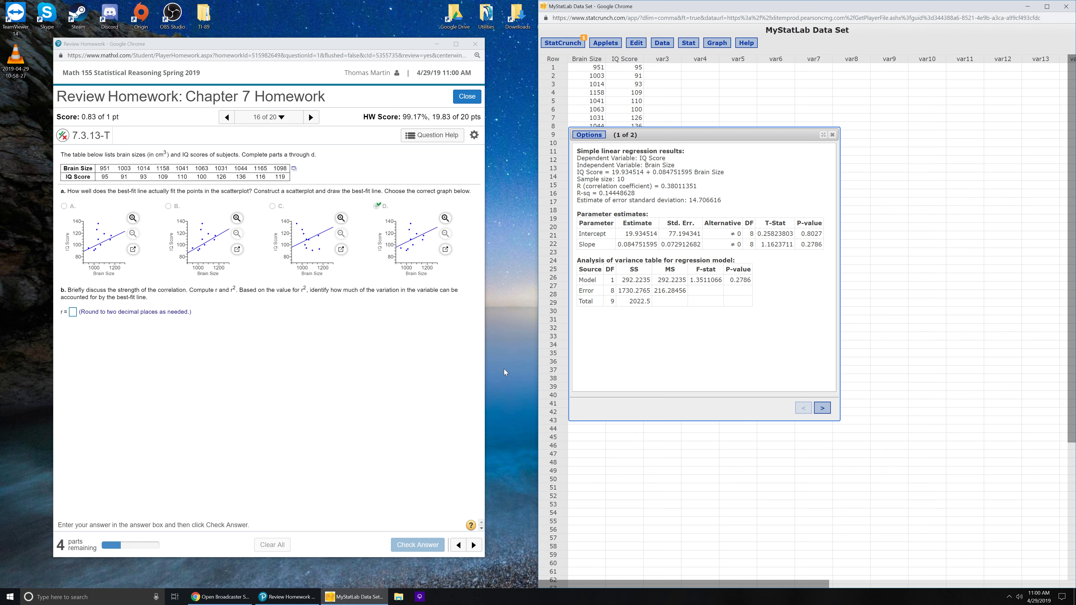
Answer part b with the correlation coefficient r = 0.38 from the regression results and check it.
{"action": "left_click", "coordinate": [440, 360]}
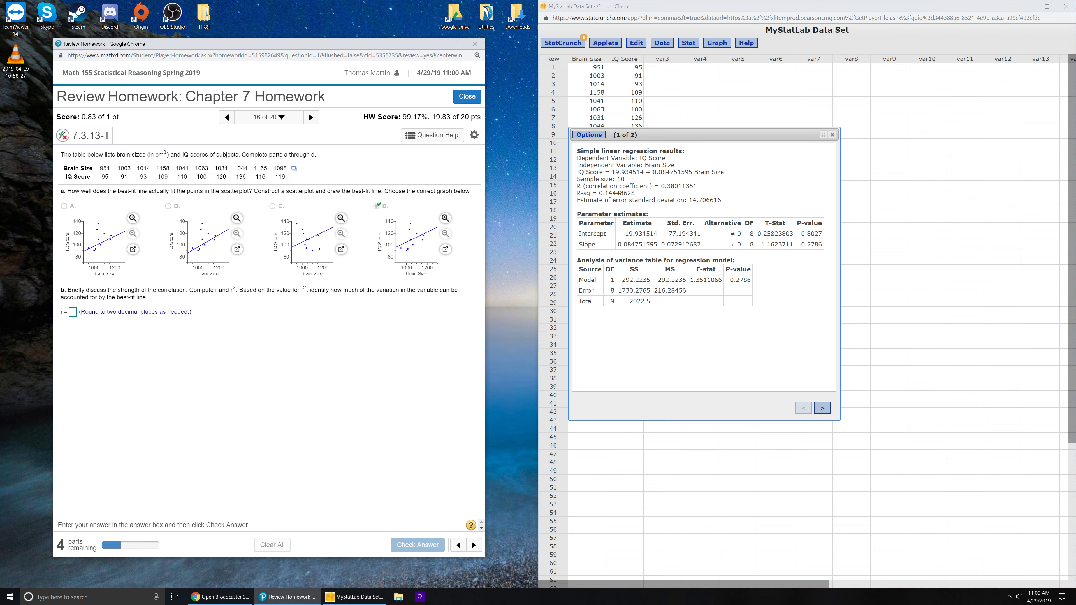
{"action": "left_click_drag", "start_coordinate": [577, 187], "coordinate": [635, 193]}
{"action": "left_click", "coordinate": [637, 194]}
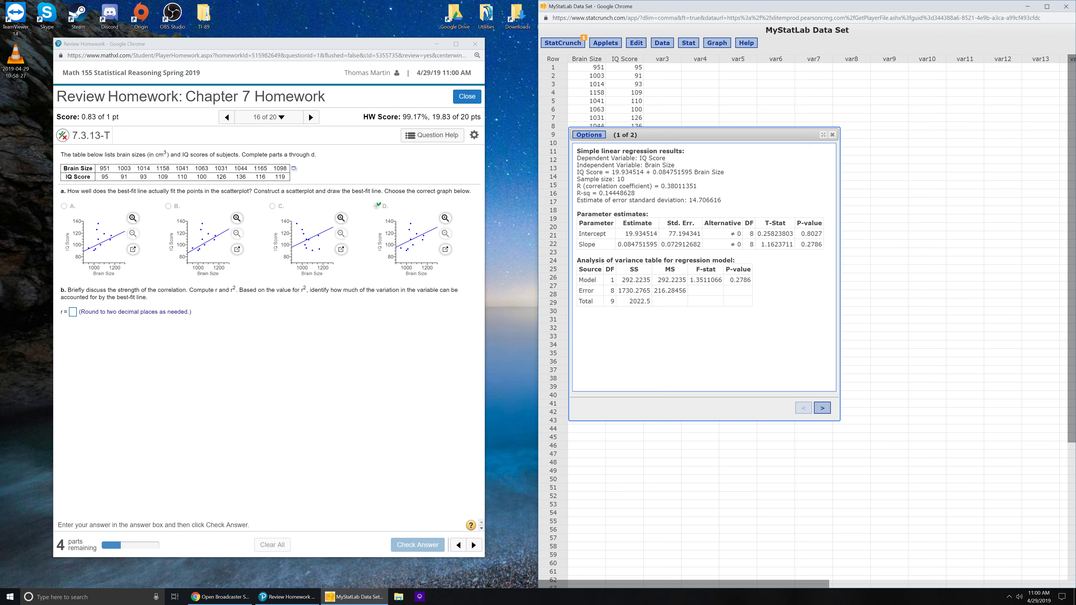
{"action": "left_click_drag", "start_coordinate": [661, 186], "coordinate": [675, 187]}
{"action": "left_click", "coordinate": [73, 312]}
{"action": "type", "text": "0.38"}
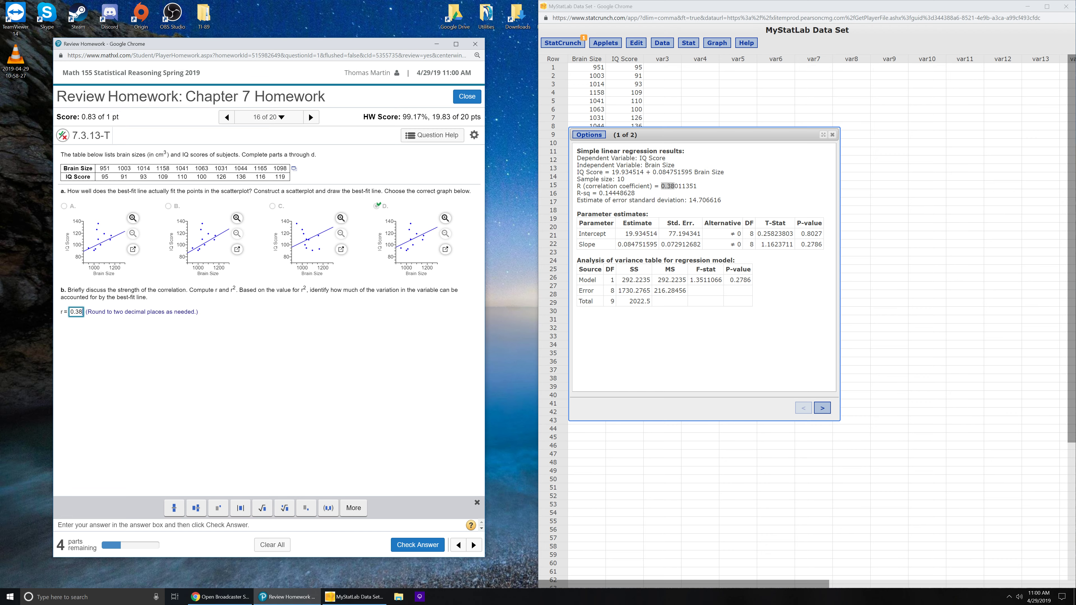
{"action": "key", "text": "Return"}
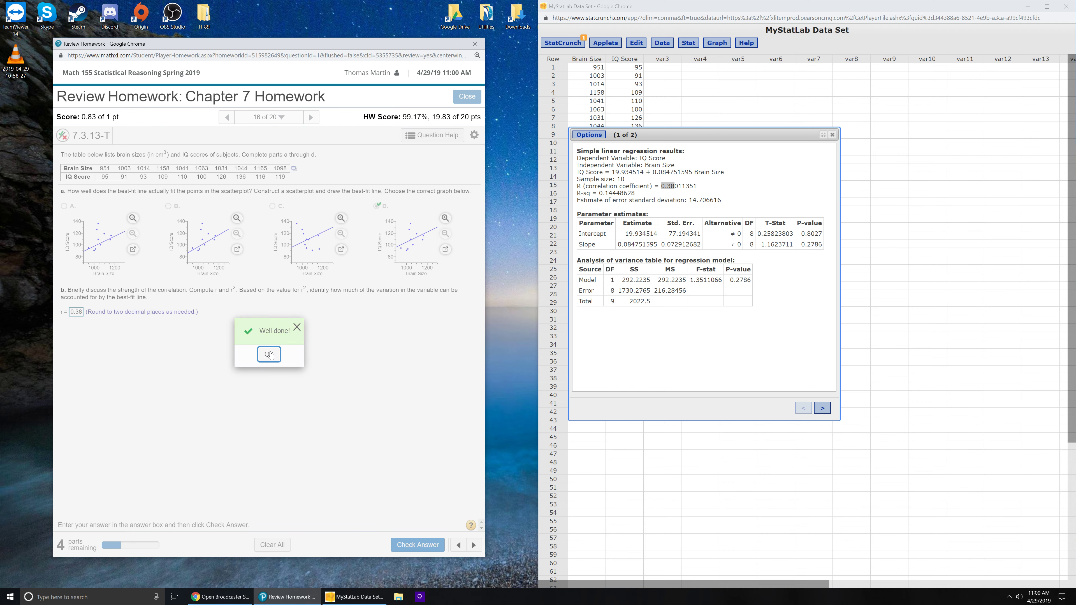
{"action": "left_click", "coordinate": [267, 354]}
Answer the r² question with 0.14, taken from R-sq in the regression results, and check it.
{"action": "left_click", "coordinate": [599, 193]}
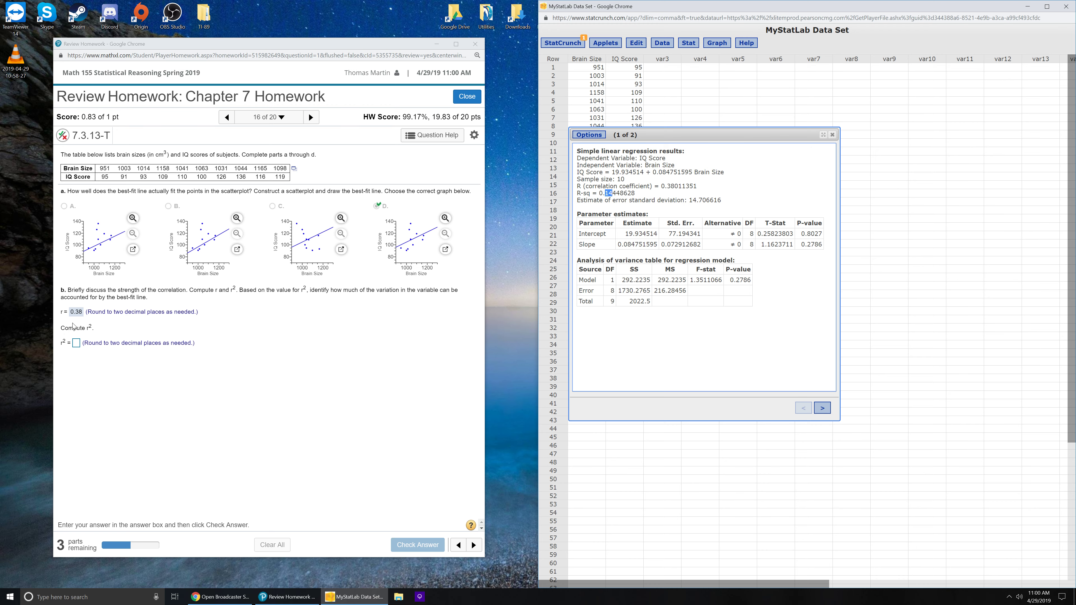
{"action": "left_click", "coordinate": [76, 345]}
{"action": "type", "text": "0.14"}
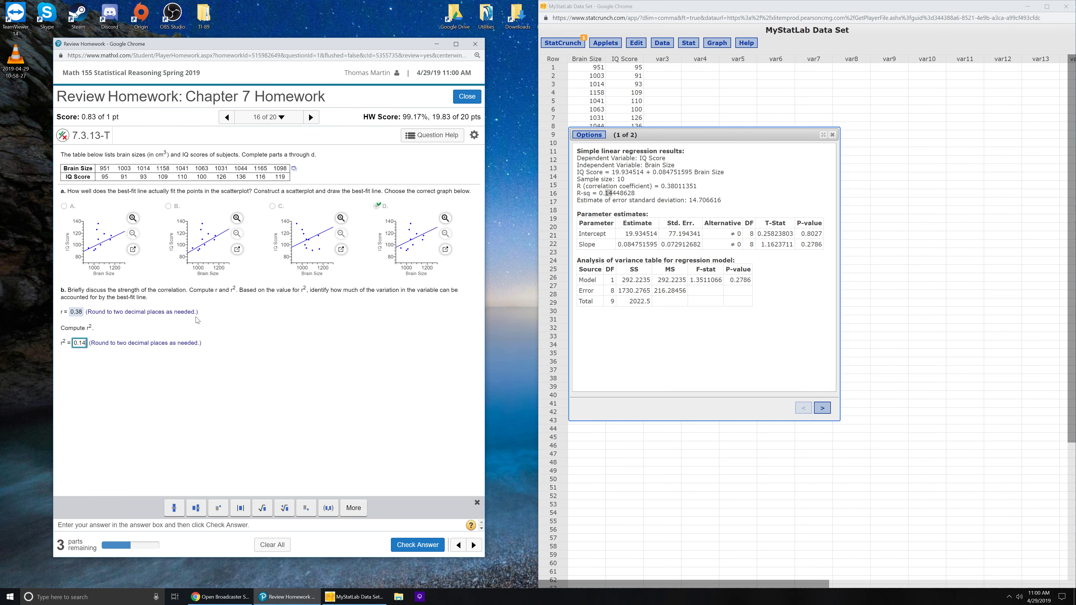
{"action": "key", "text": "Return"}
{"action": "left_click", "coordinate": [267, 354]}
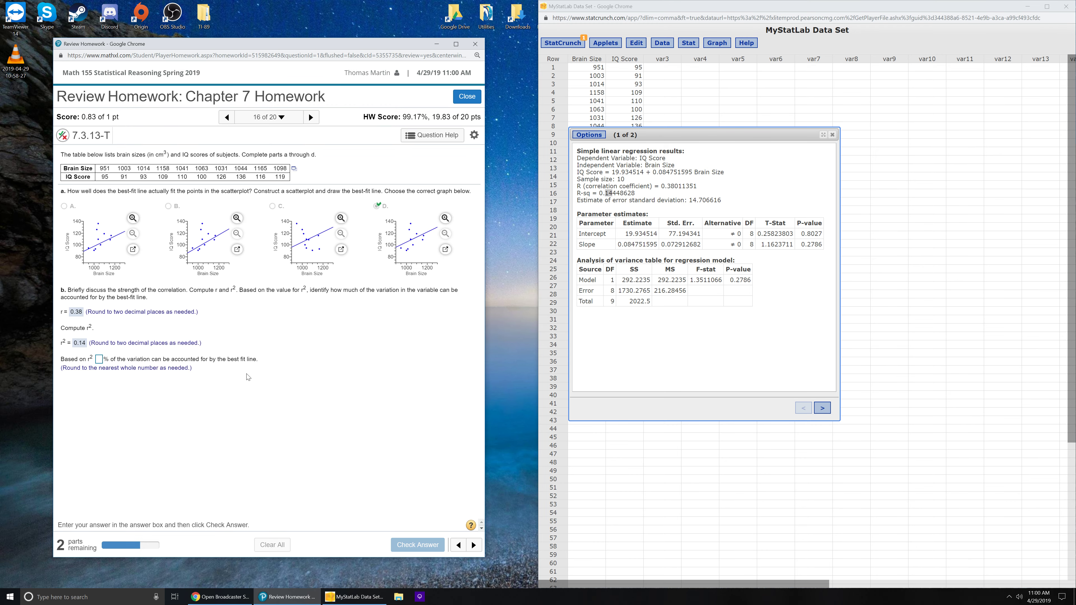
Answer the percentage of variation accounted for by the best-fit line with 14 and check it.
{"action": "left_click", "coordinate": [99, 360]}
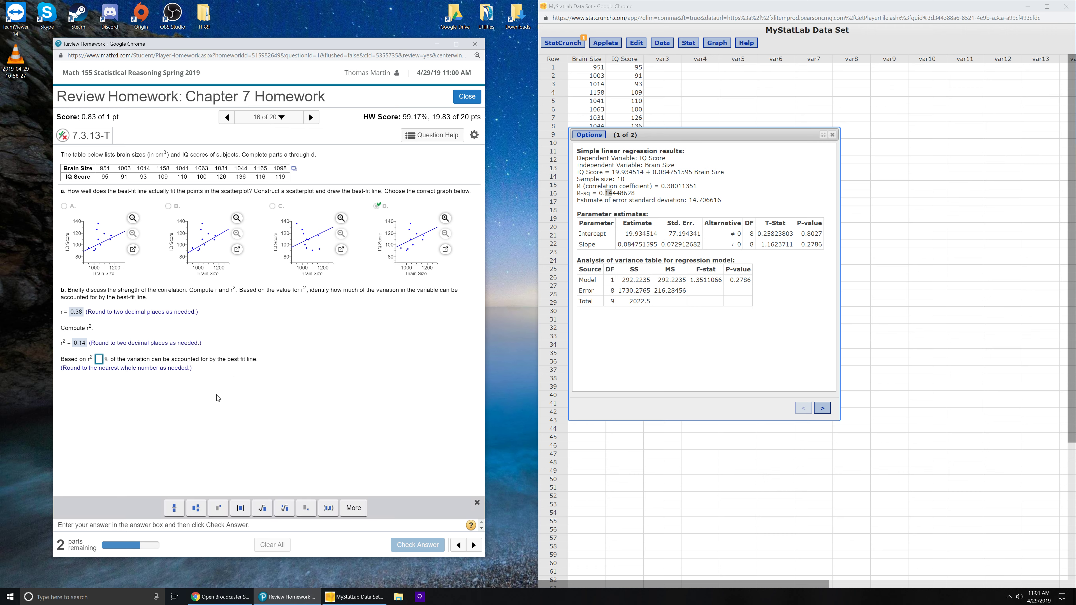
{"action": "left_click", "coordinate": [76, 345]}
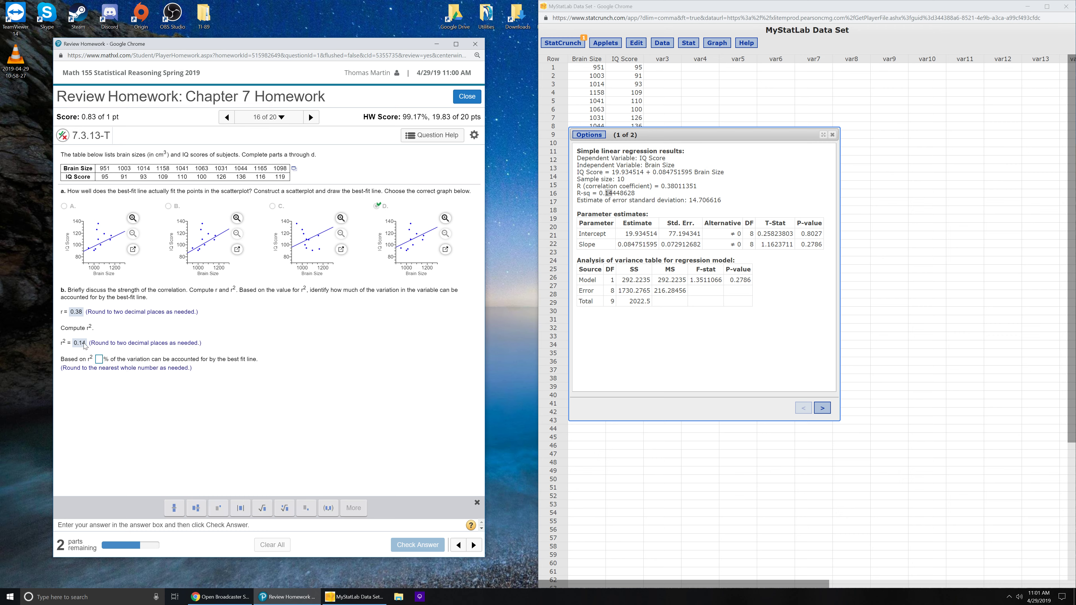
{"action": "left_click", "coordinate": [99, 360]}
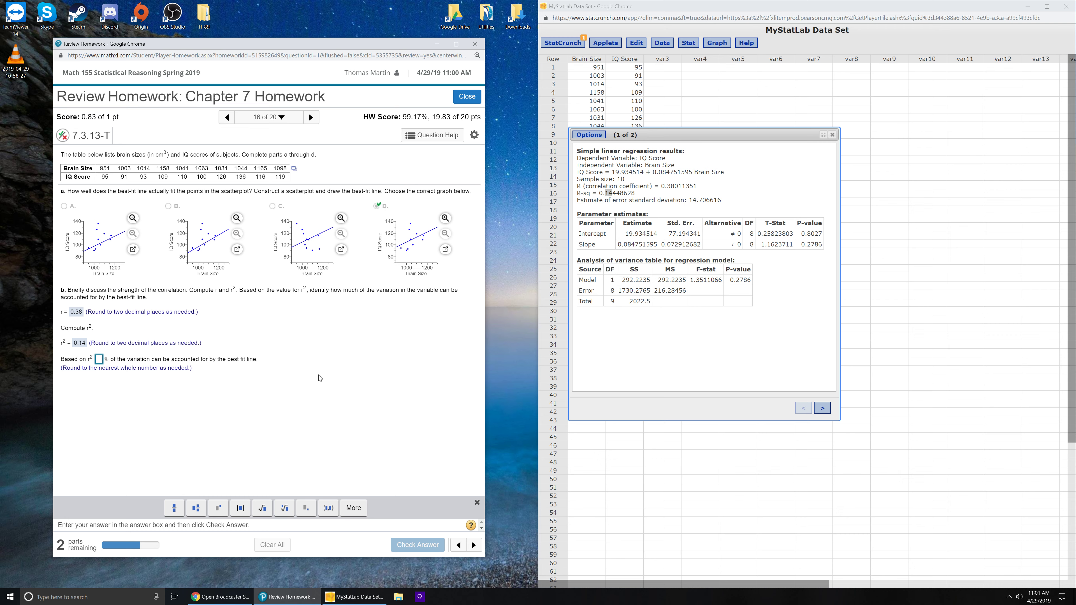
{"action": "type", "text": "14"}
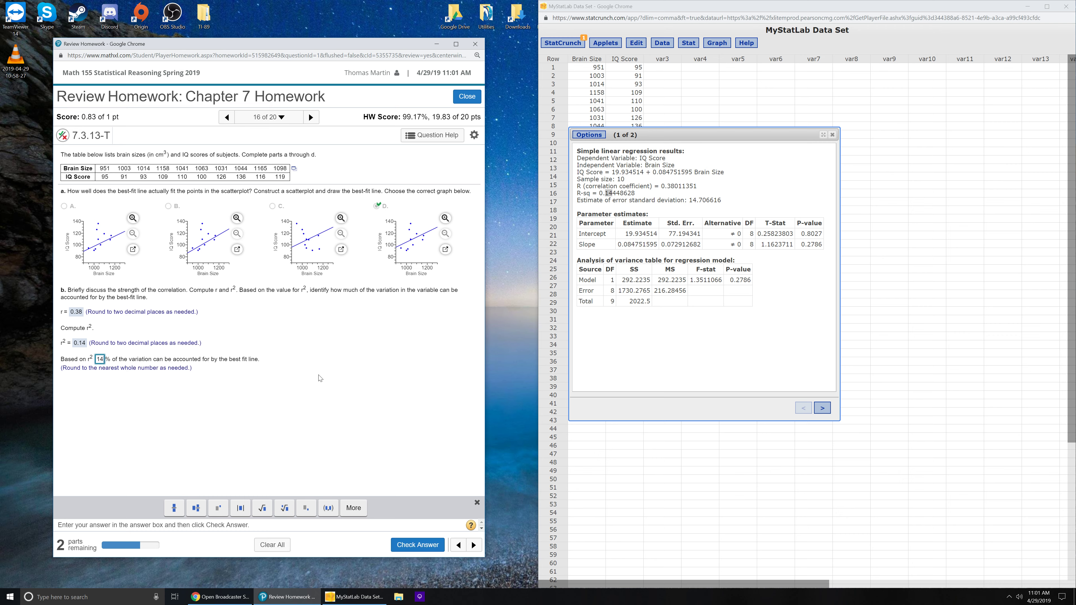
{"action": "key", "text": "Return"}
{"action": "left_click", "coordinate": [267, 354]}
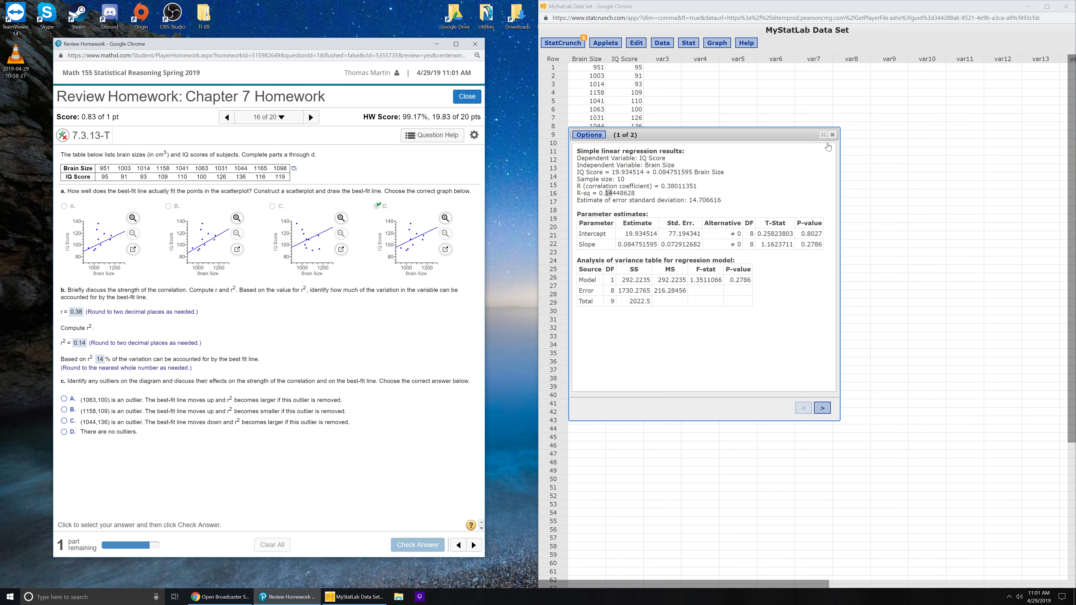
Close the regression results and reopen the hidden scatter plot with its best-fit line to look for outliers.
{"action": "left_click", "coordinate": [833, 135]}
{"action": "left_click", "coordinate": [544, 44]}
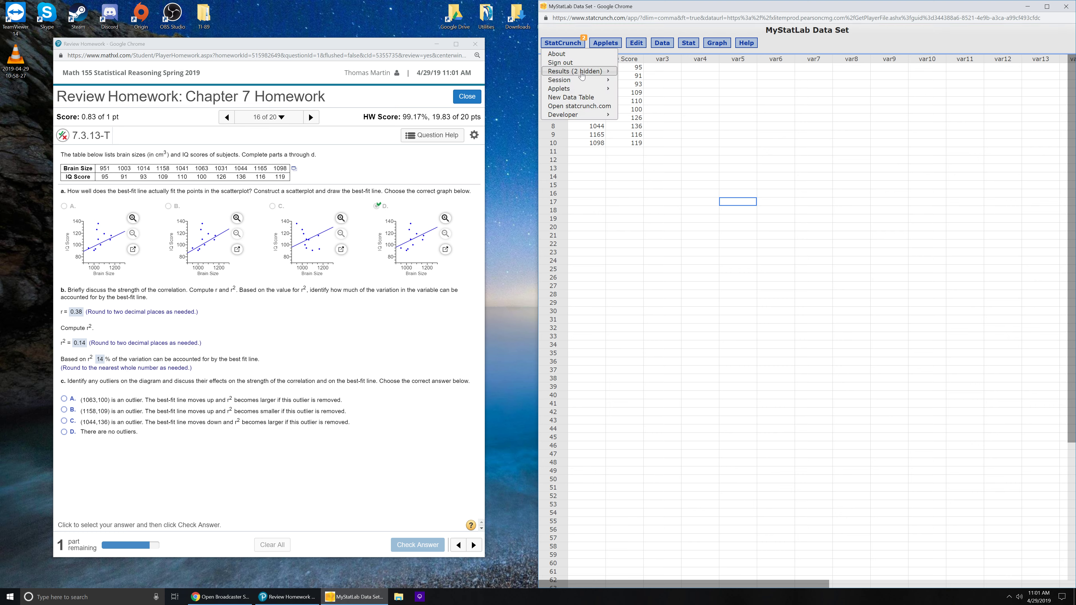
{"action": "mouse_move", "coordinate": [581, 72]}
{"action": "left_click", "coordinate": [660, 100]}
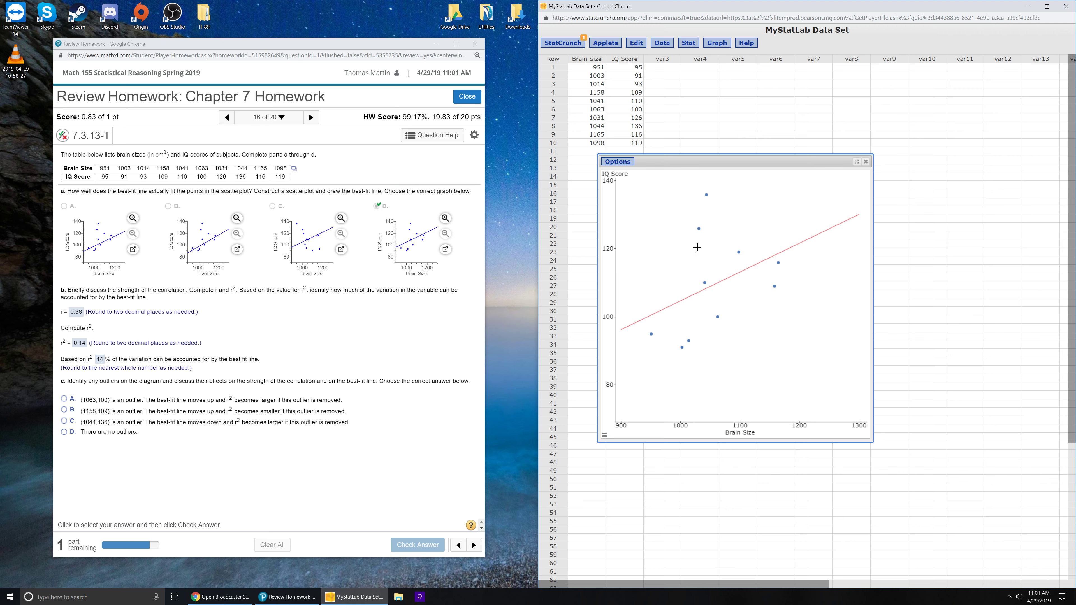
{"action": "mouse_move", "coordinate": [707, 194]}
Answer part c with option C, naming (1044,136) as the outlier, and check it.
{"action": "left_click", "coordinate": [64, 421]}
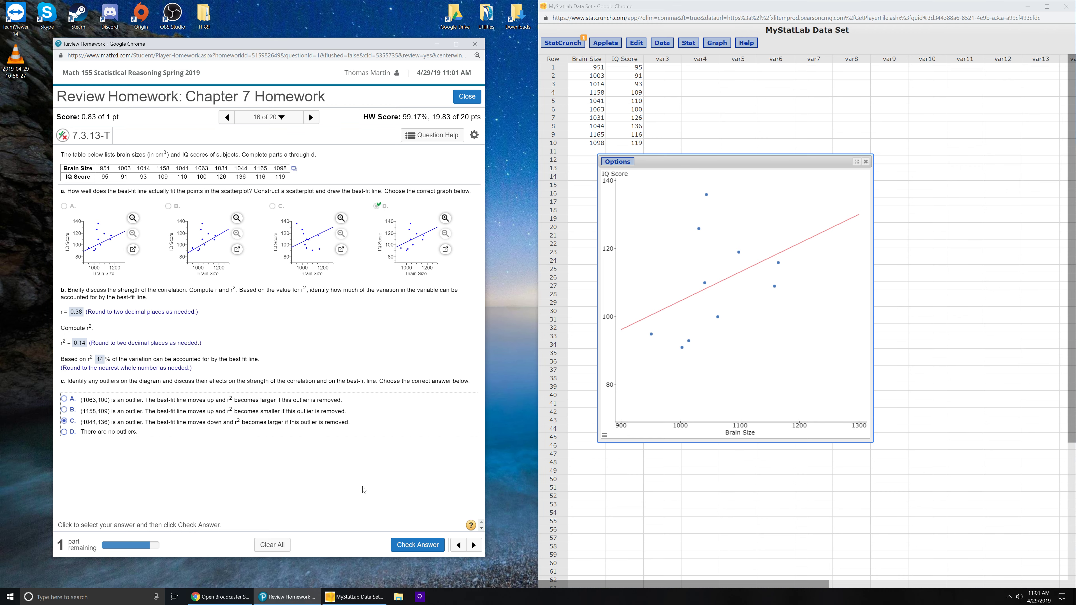
{"action": "left_click", "coordinate": [407, 547]}
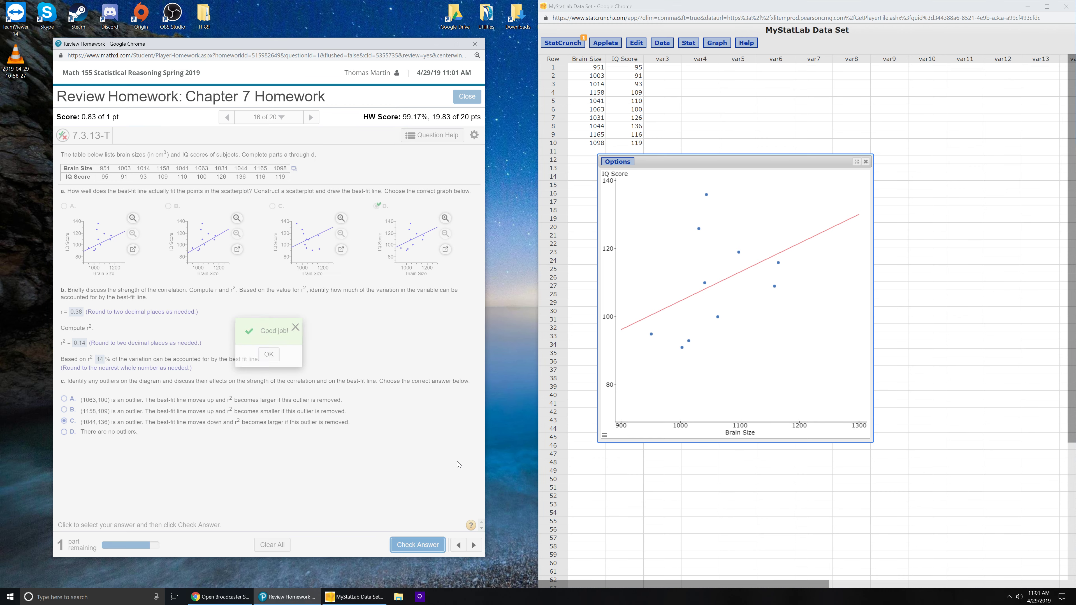
{"action": "left_click", "coordinate": [270, 356]}
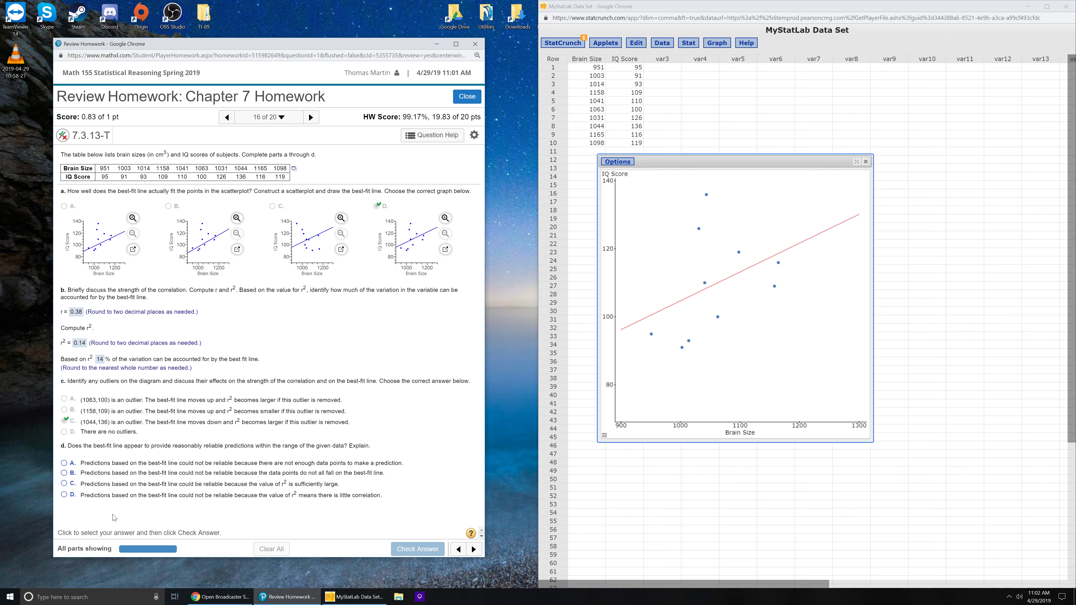
Answer part d with option D, unreliable predictions because r² means little correlation, check it and go to the next question.
{"action": "left_click", "coordinate": [64, 495]}
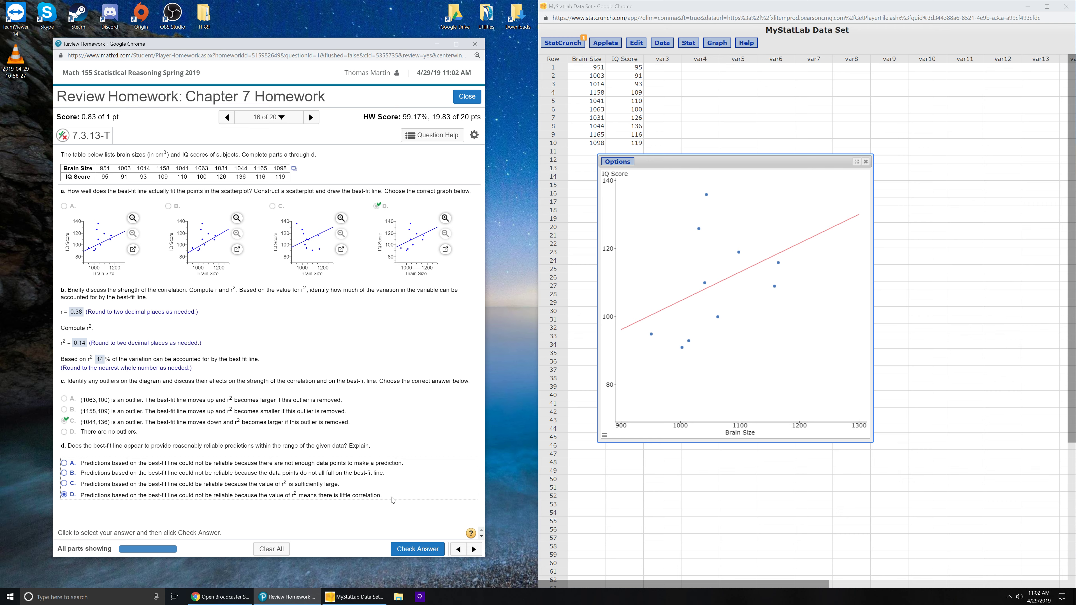
{"action": "left_click", "coordinate": [416, 549]}
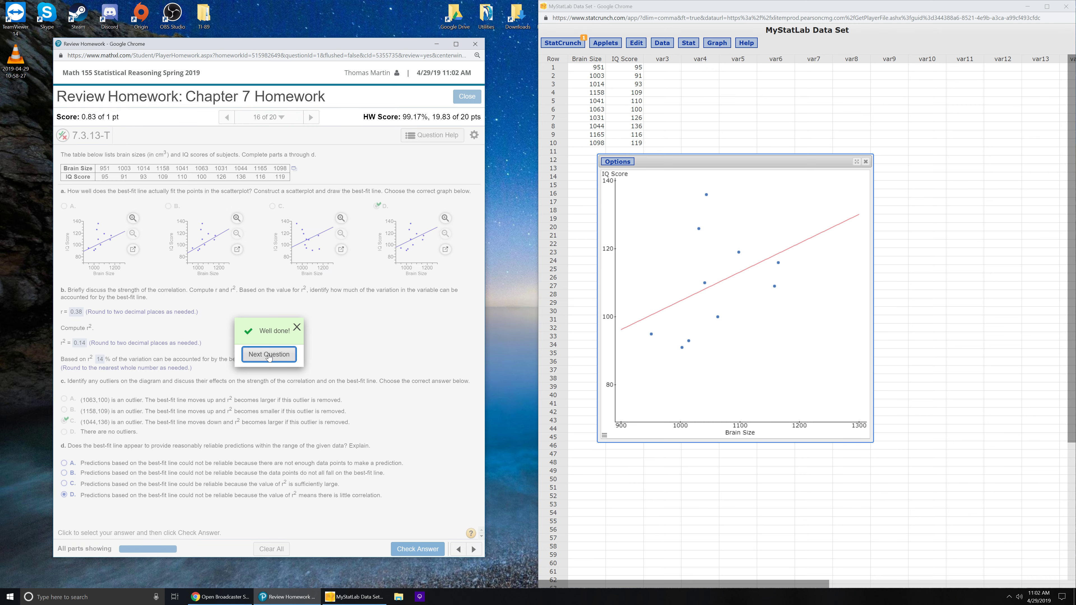
{"action": "left_click", "coordinate": [269, 355]}
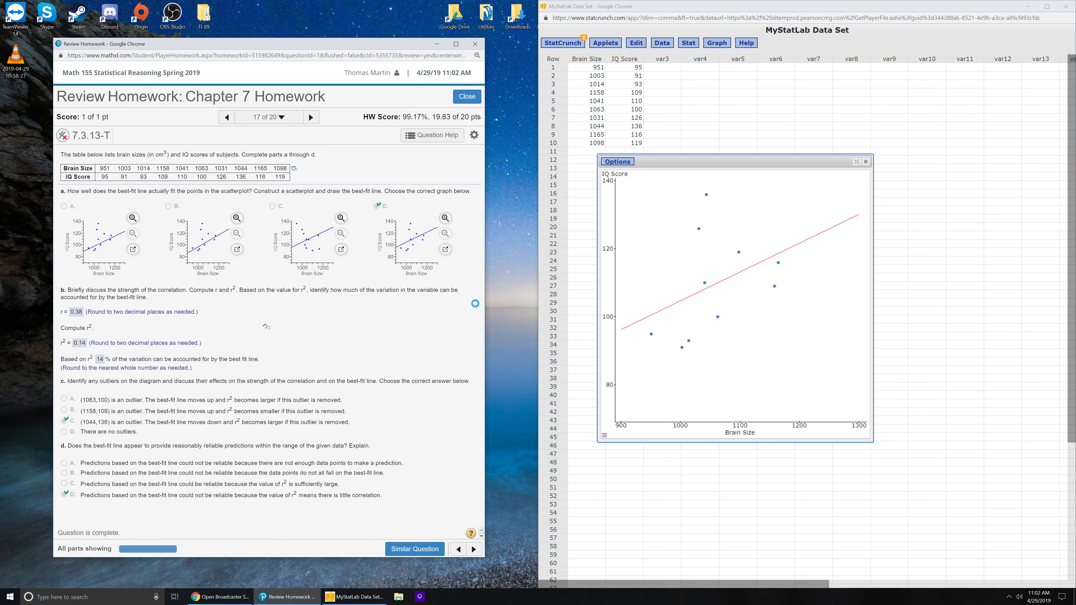